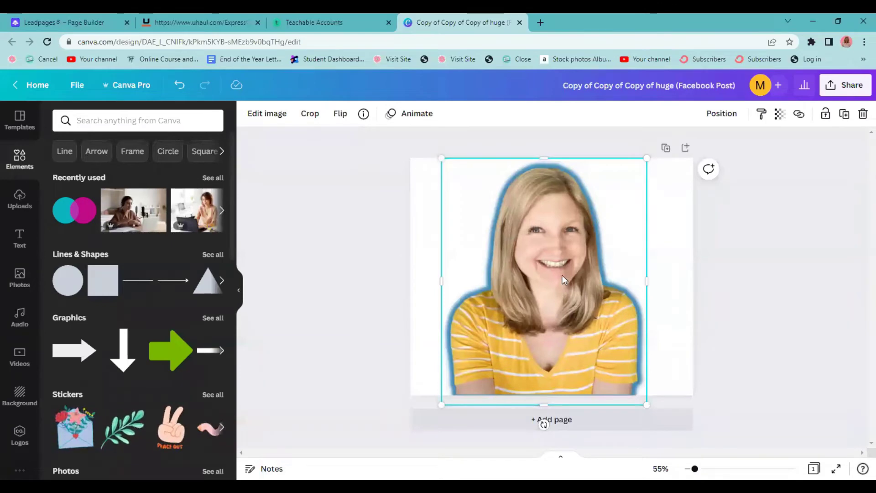
Undo the last change and browse the uploaded photos library.
key(ctrl+z)
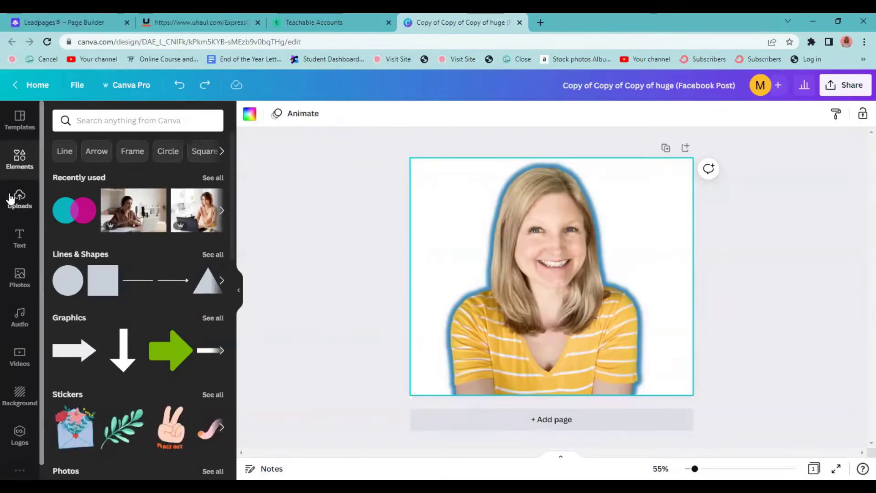
click(11, 199)
scroll(129, 278, down, 5)
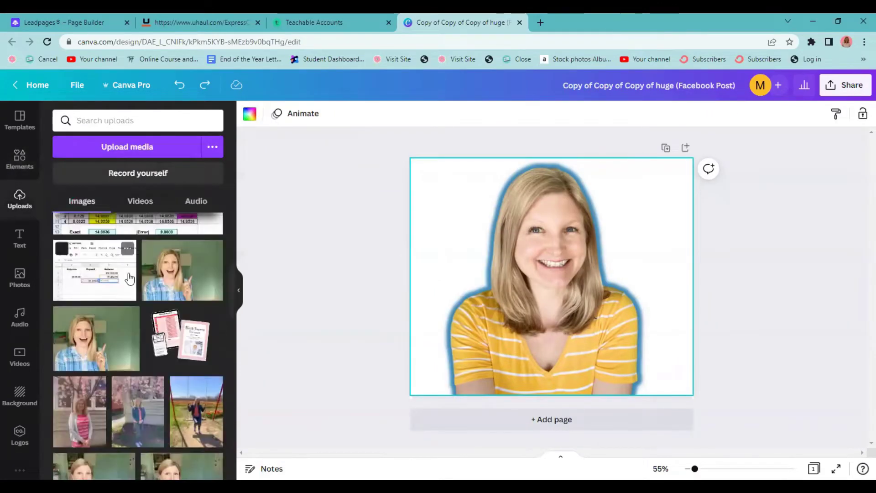
scroll(130, 278, down, 10)
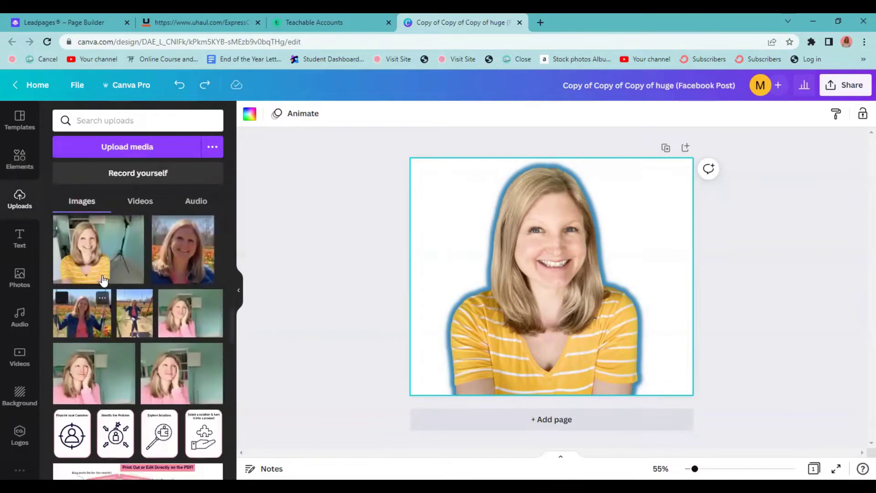
Add the first uploaded photo to the page, try positioning it, then delete it.
click(103, 279)
drag(563, 272, 623, 275)
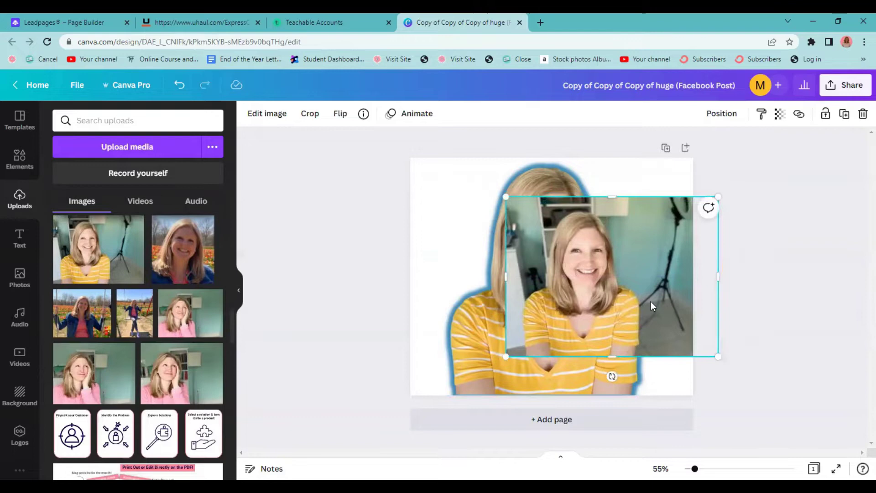
drag(653, 301, 623, 295)
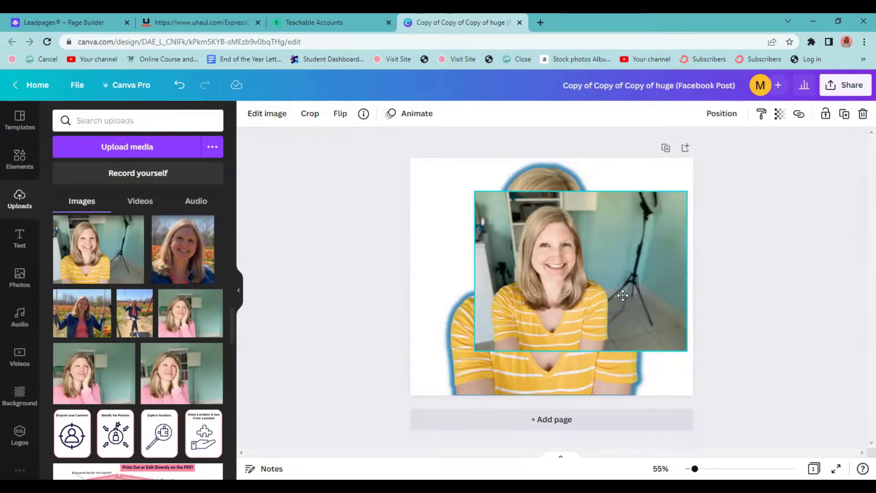
key(Delete)
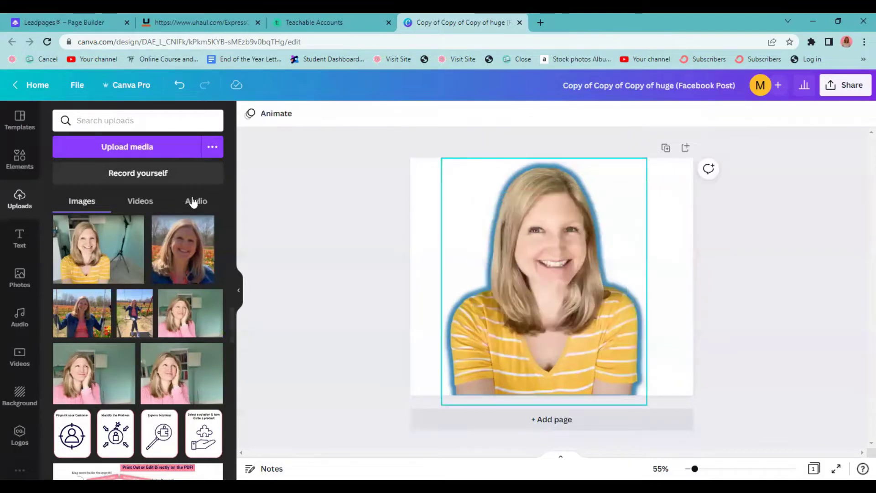
Upload the 'Copy of Copy of Copy of huge (Facebook Post)' file from Downloads.
click(119, 148)
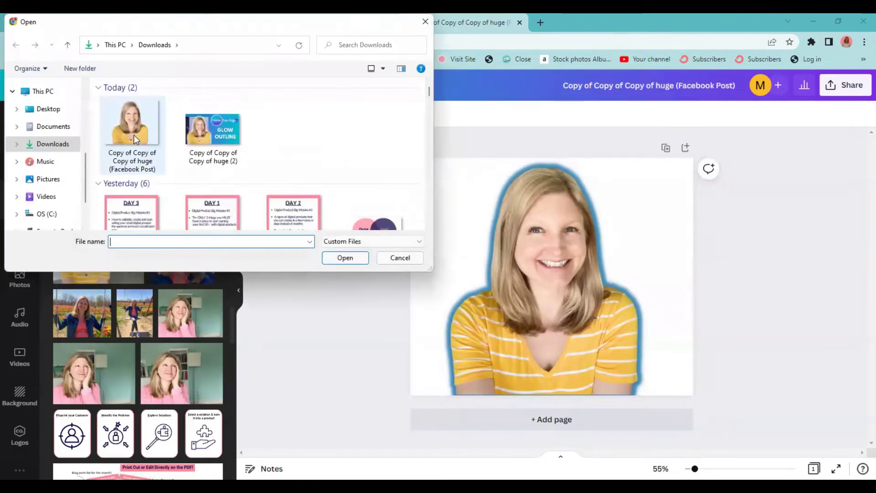
click(133, 131)
click(345, 259)
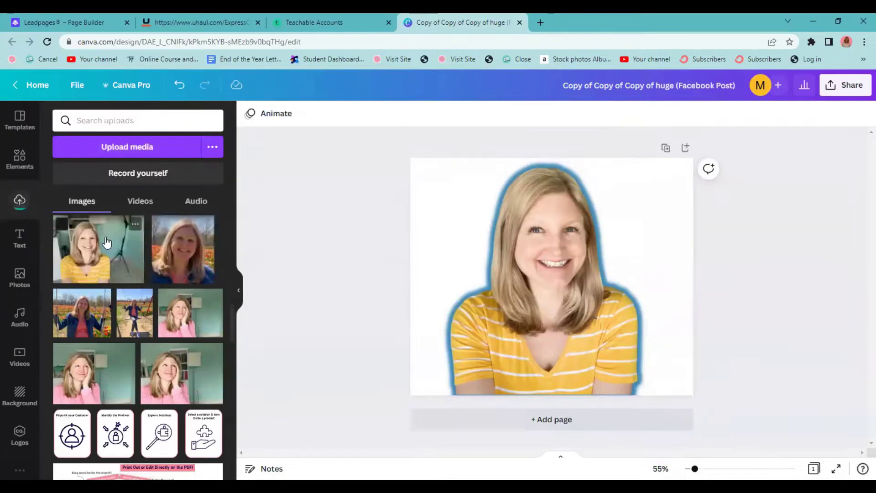
Swap the cutout for the new portrait and enlarge it by its corners to cover the page.
click(94, 262)
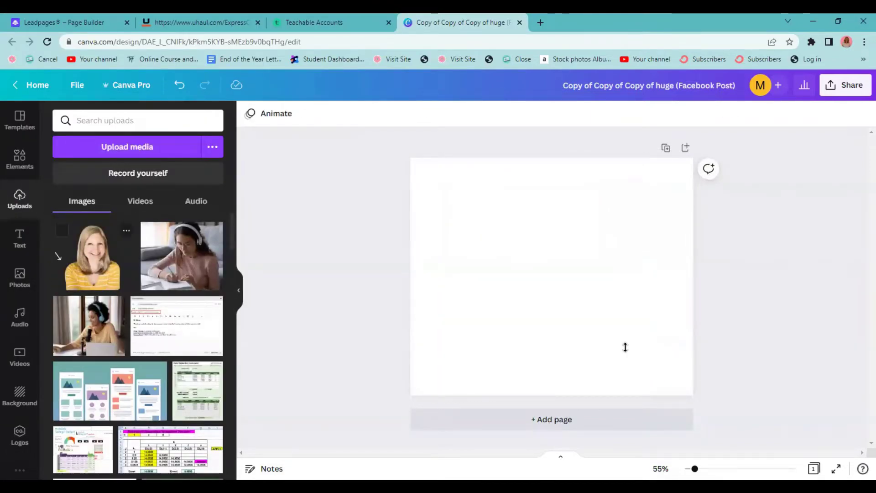
drag(648, 364, 703, 411)
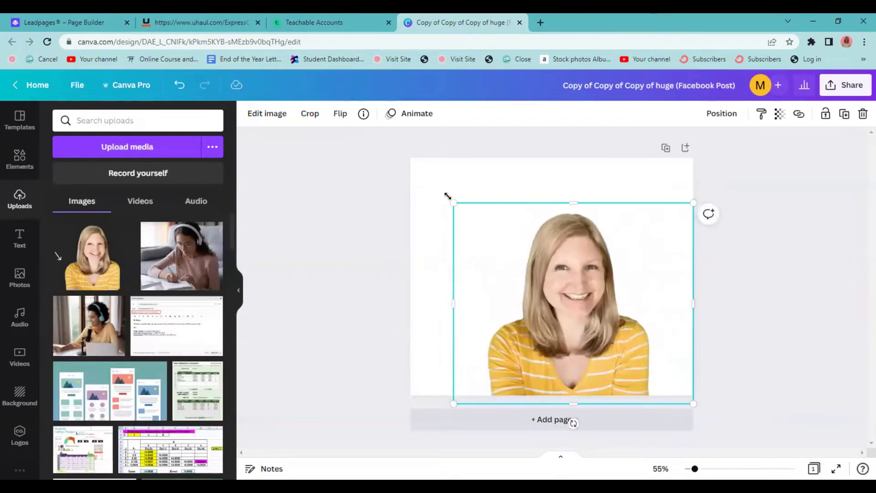
drag(448, 196, 419, 137)
click(830, 371)
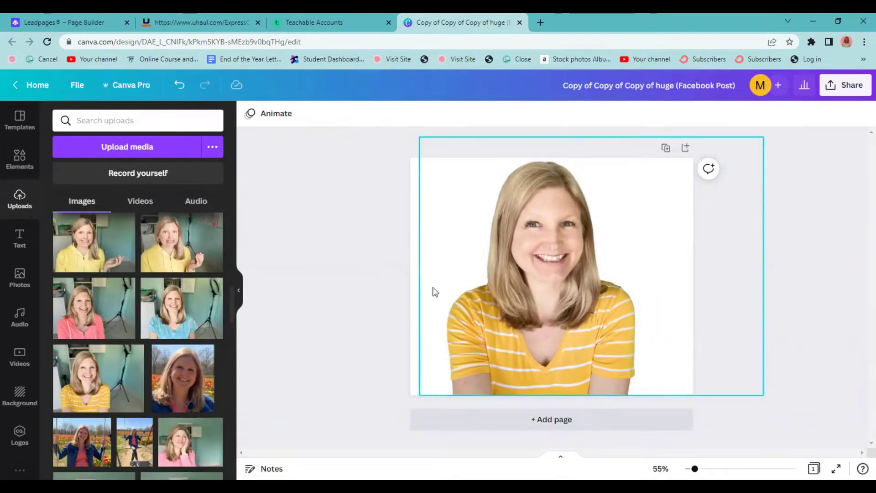
click(533, 238)
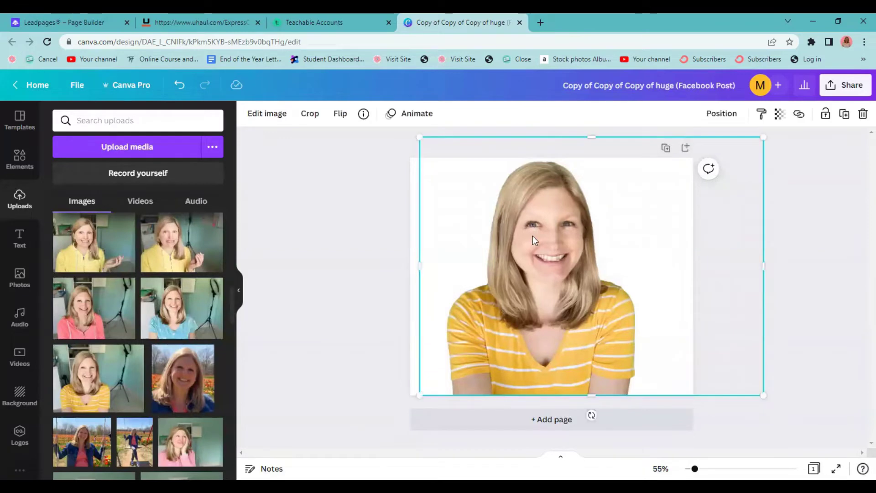
Apply the Glow shadow effect to the portrait, then enlarge and recentre it on the page.
click(265, 117)
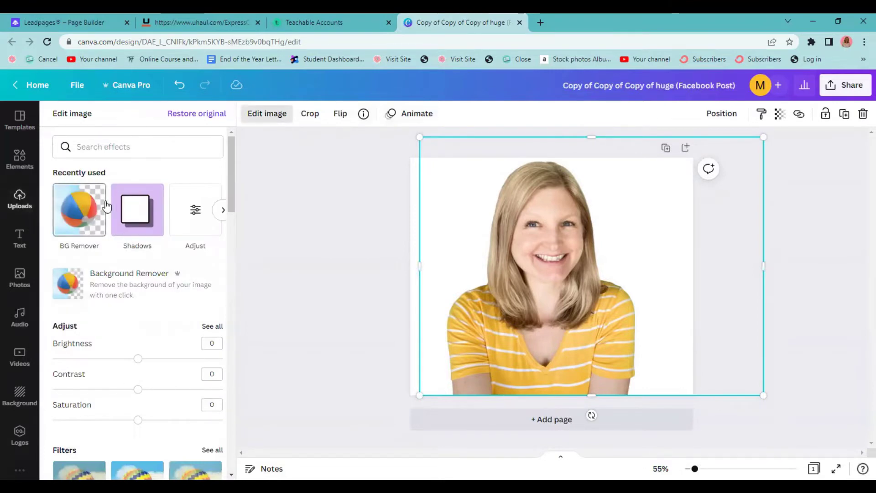
scroll(109, 212, down, 9)
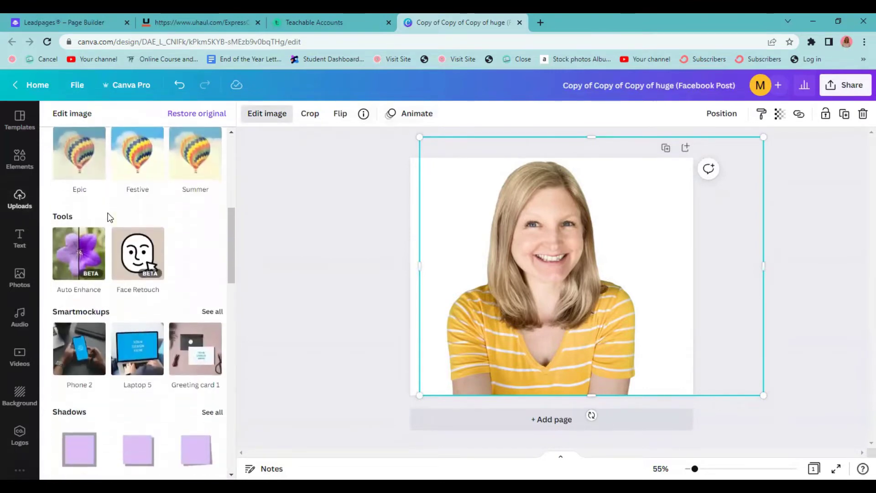
scroll(105, 219, down, 2)
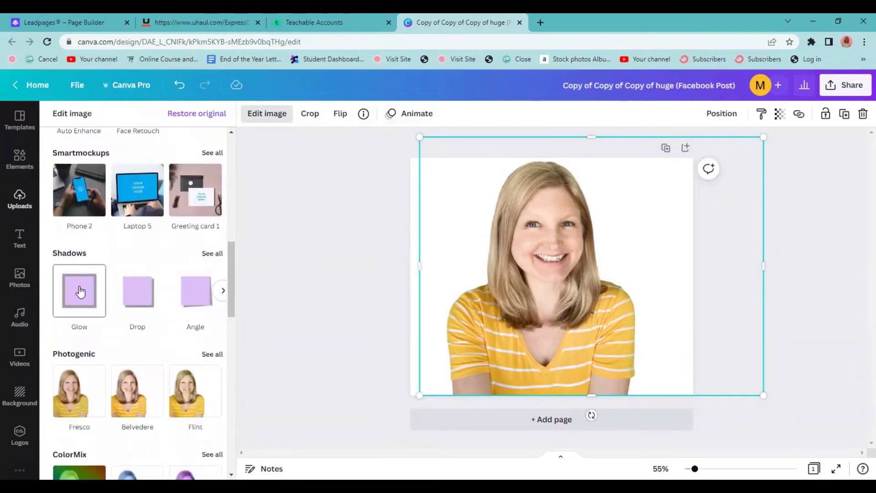
click(80, 292)
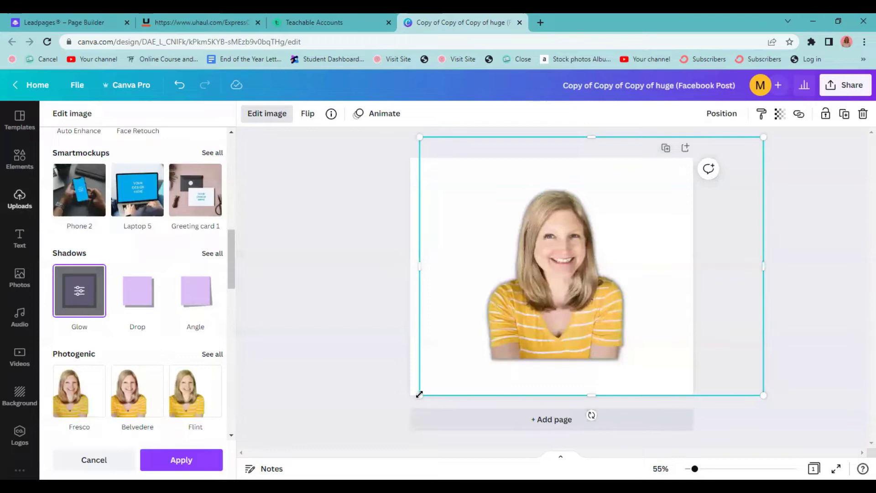
drag(420, 395, 331, 436)
drag(493, 323, 540, 290)
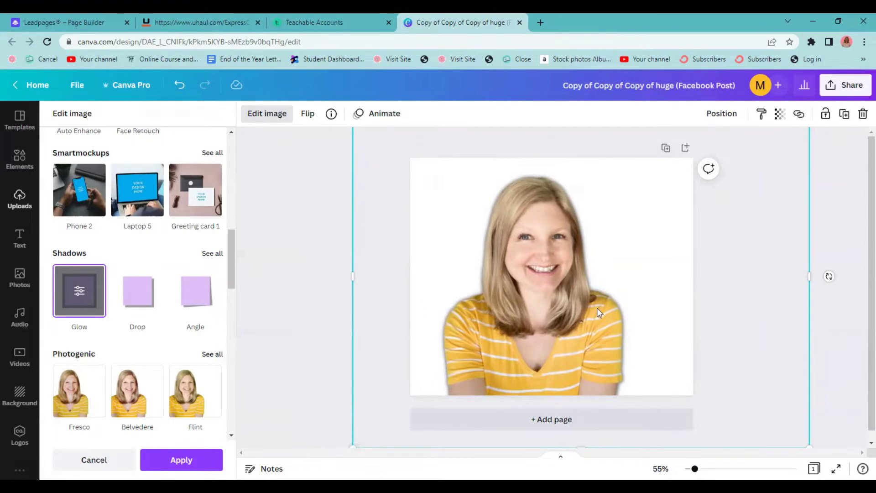
Open the Glow settings and make the glow colour dark blue.
click(83, 295)
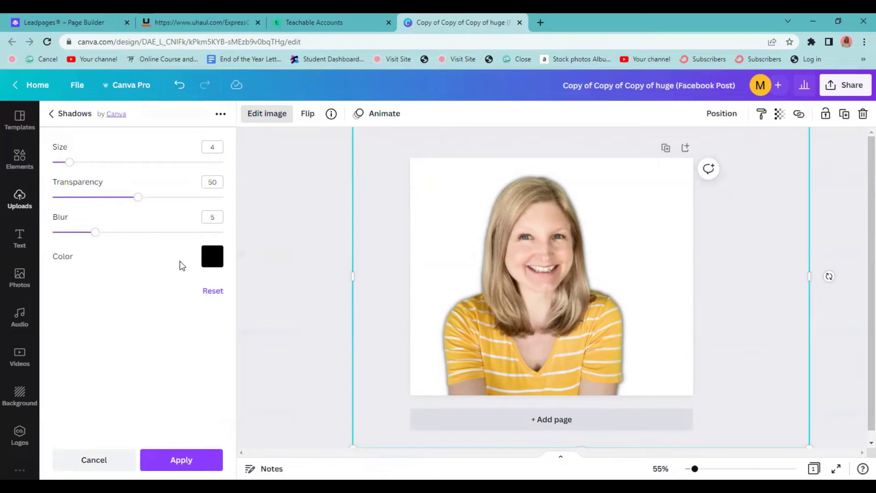
click(214, 264)
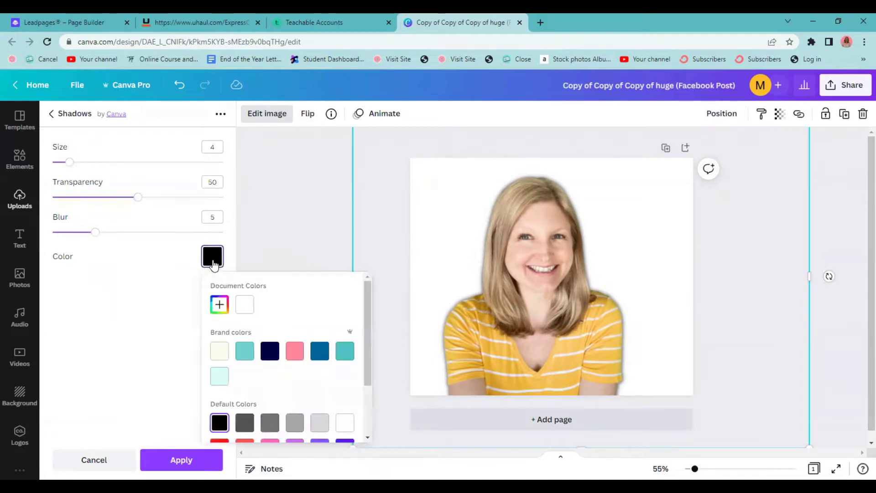
click(320, 357)
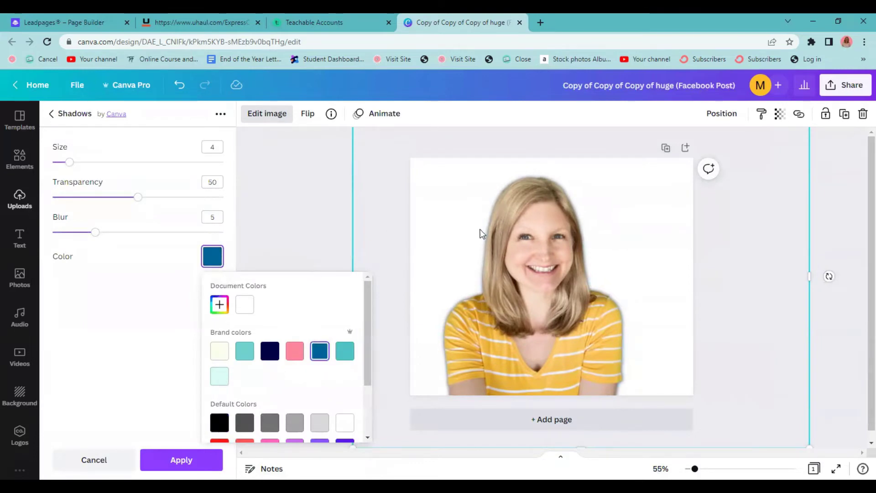
click(70, 163)
Set the glow to Size 15, Transparency 51 and Blur 10.
drag(74, 167, 117, 172)
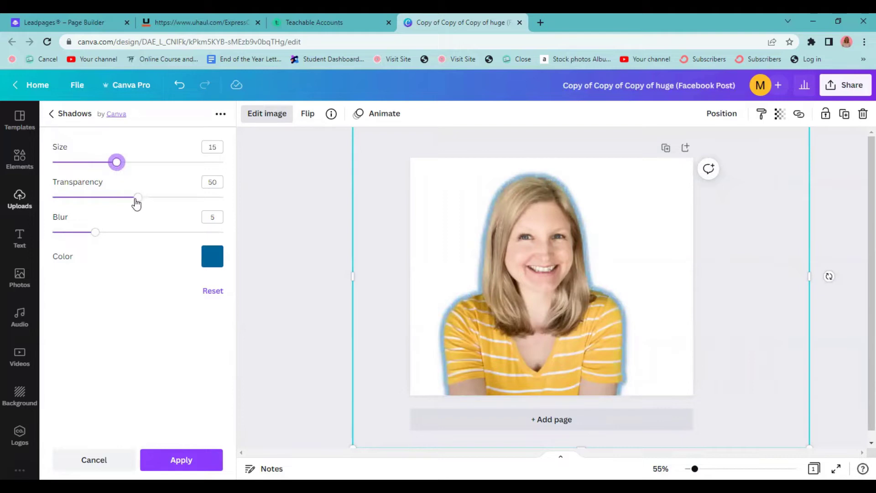
drag(135, 200, 242, 204)
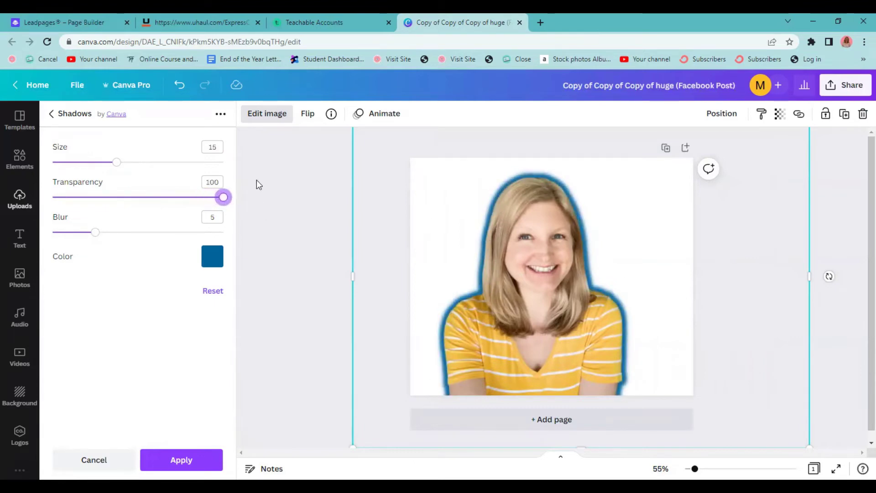
drag(223, 197, 141, 213)
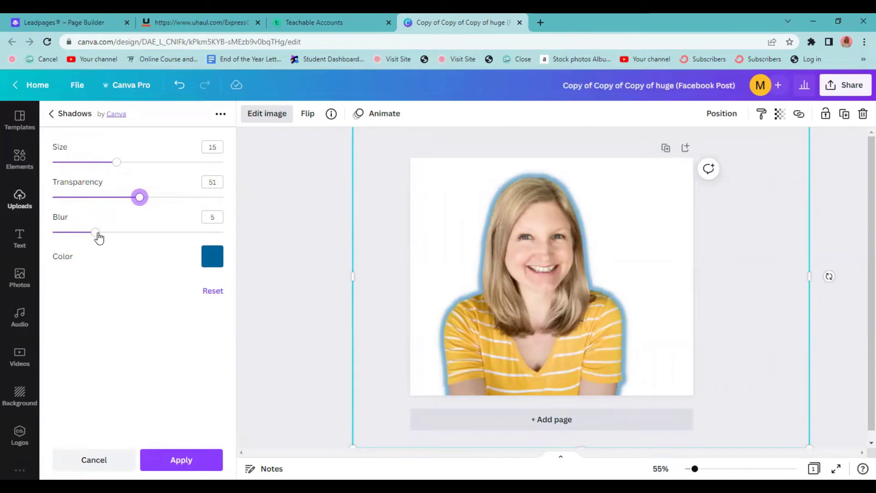
drag(99, 236, 270, 238)
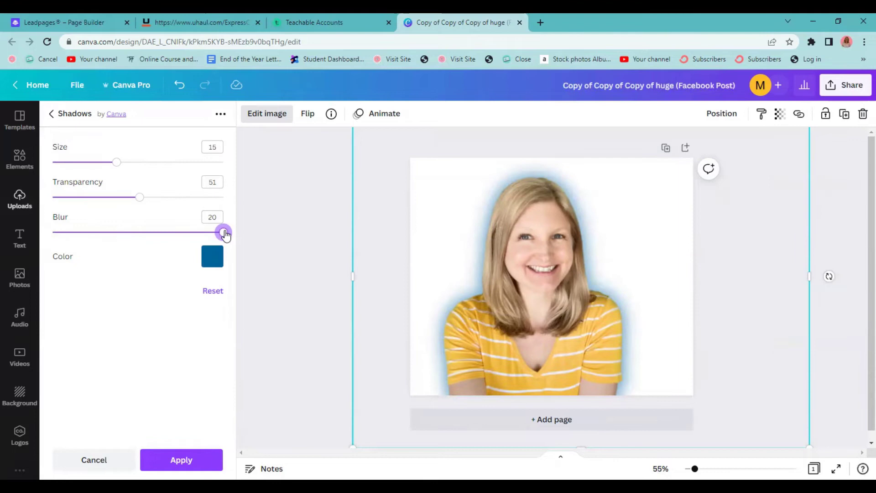
drag(223, 232, 138, 231)
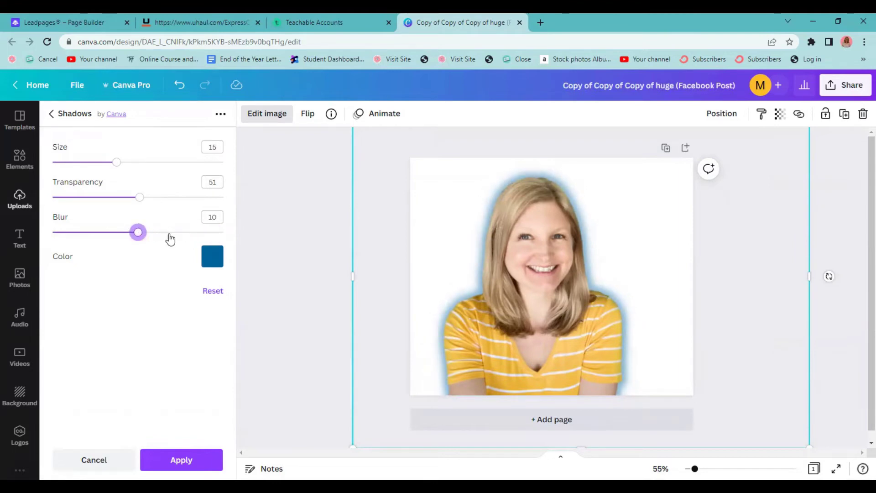
Try pink, light teal and navy glow colours, then return to blue and apply.
click(213, 257)
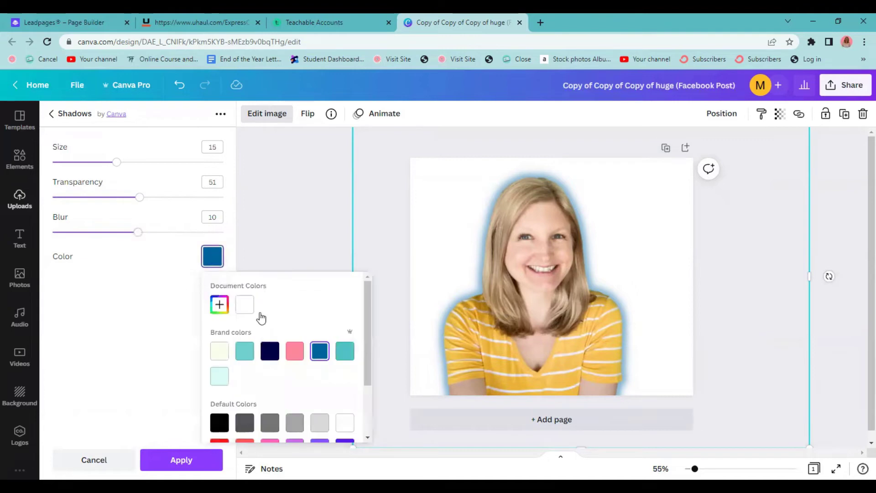
click(296, 355)
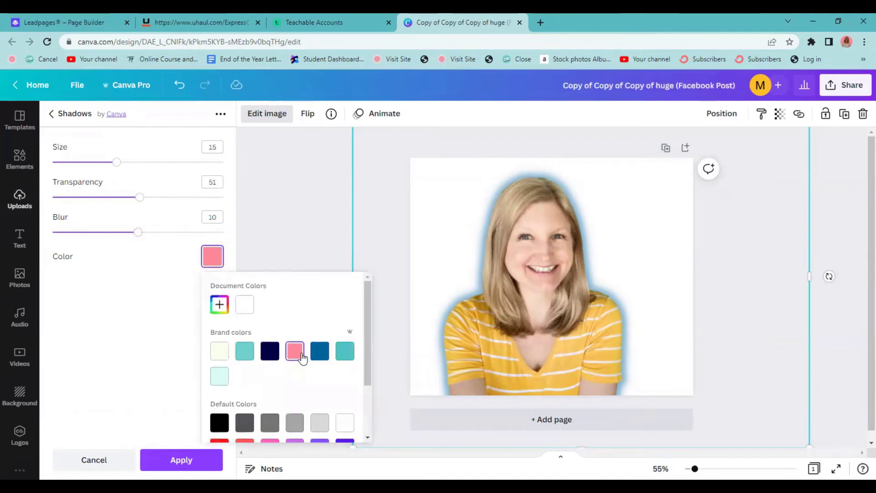
click(244, 352)
click(273, 354)
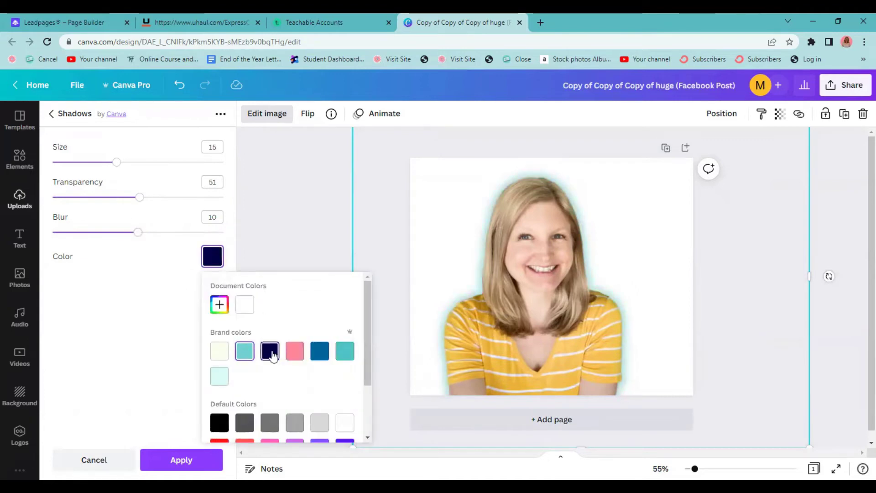
click(319, 351)
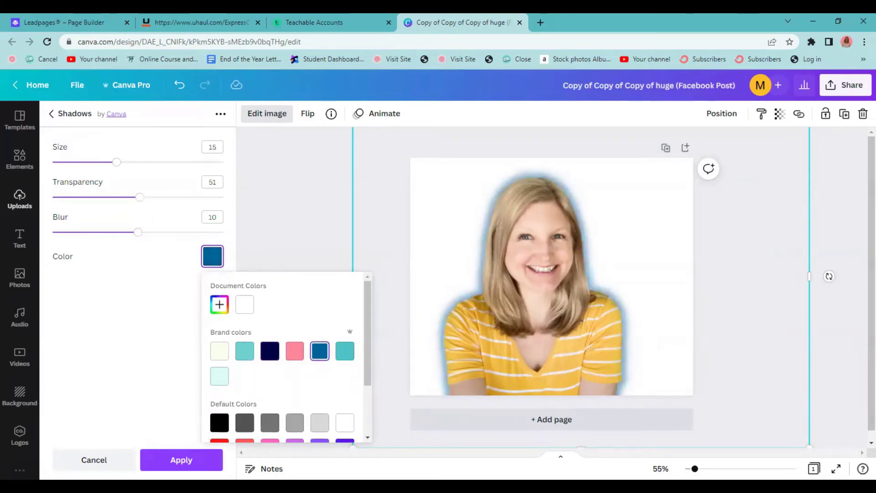
click(176, 461)
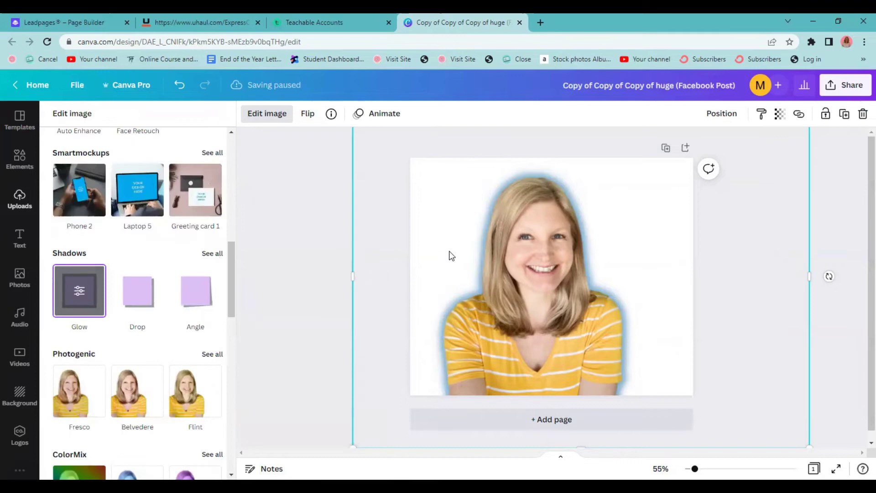
click(445, 347)
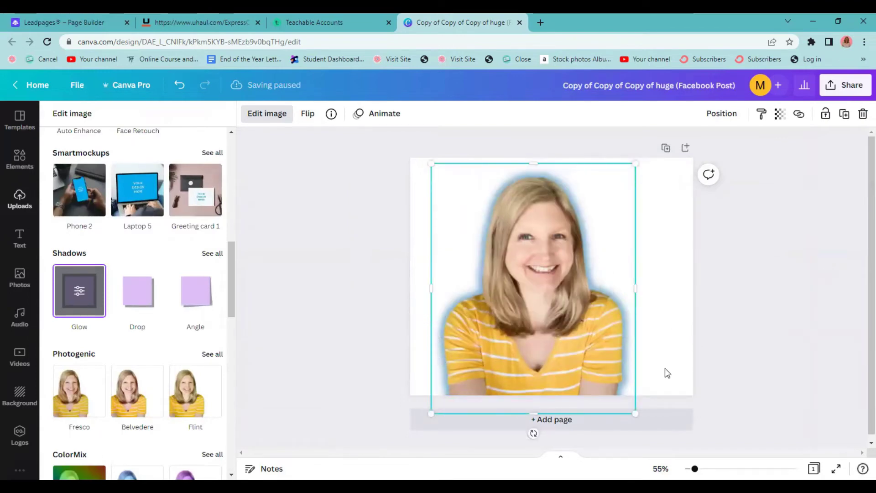
click(842, 87)
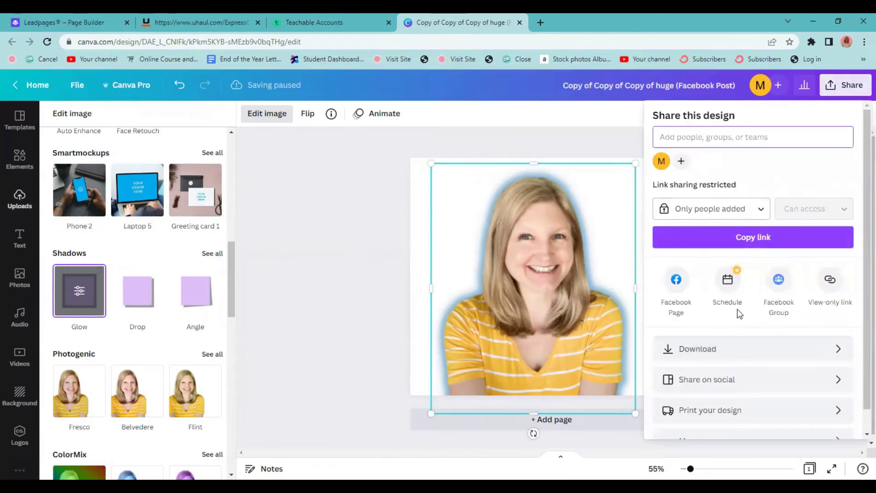
click(725, 356)
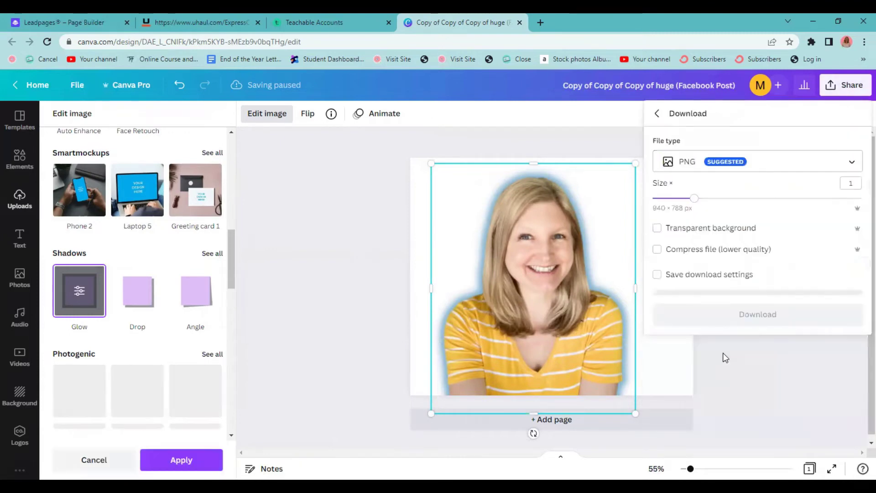
click(692, 165)
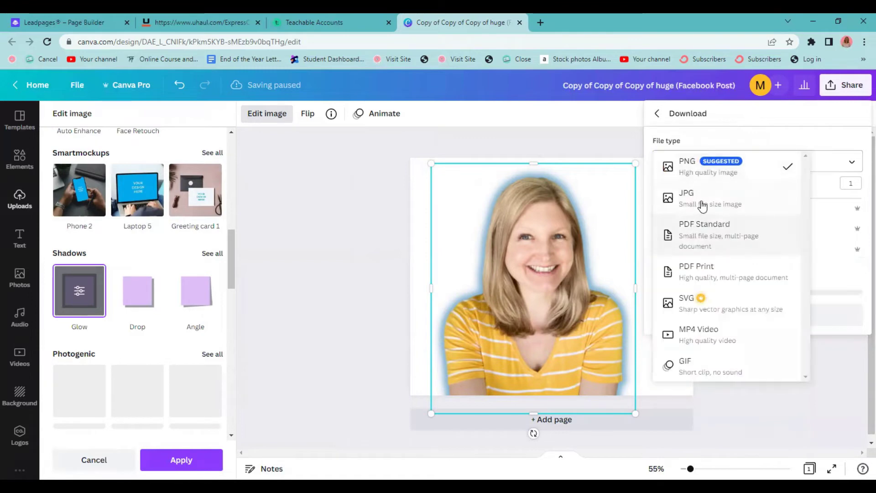
click(691, 165)
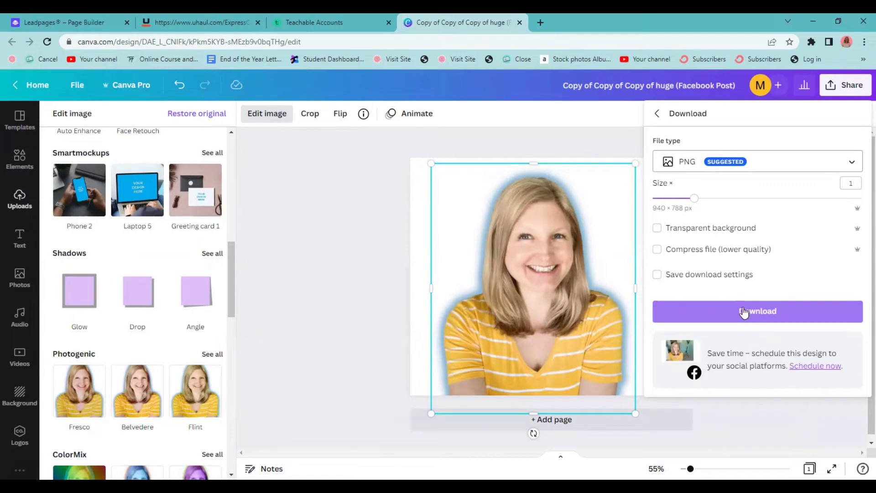
click(20, 200)
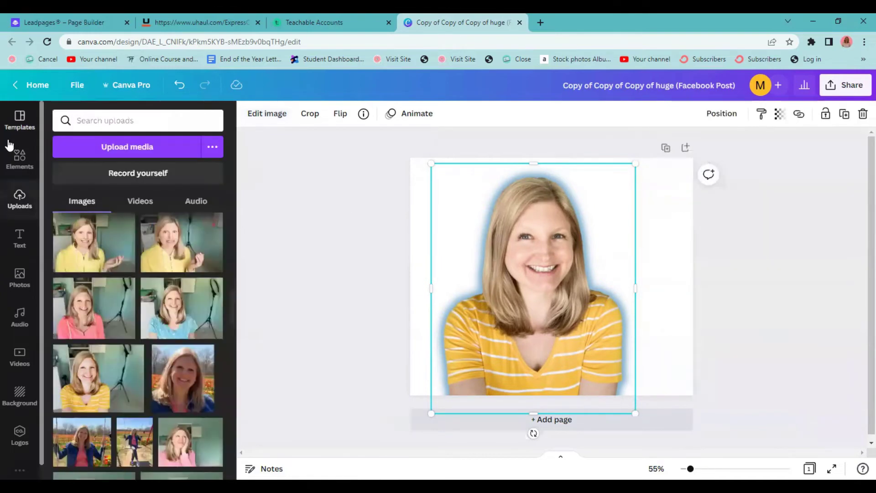
click(19, 159)
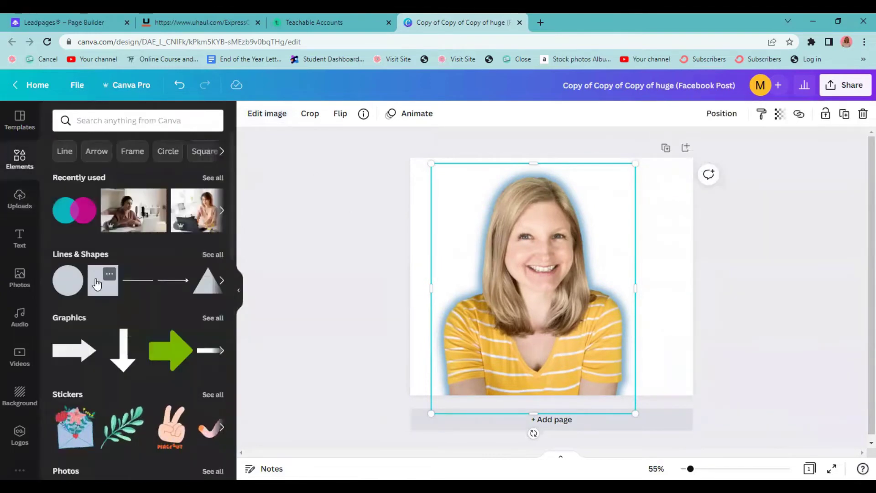
click(97, 284)
drag(489, 215, 360, 133)
drag(634, 349, 749, 401)
click(721, 114)
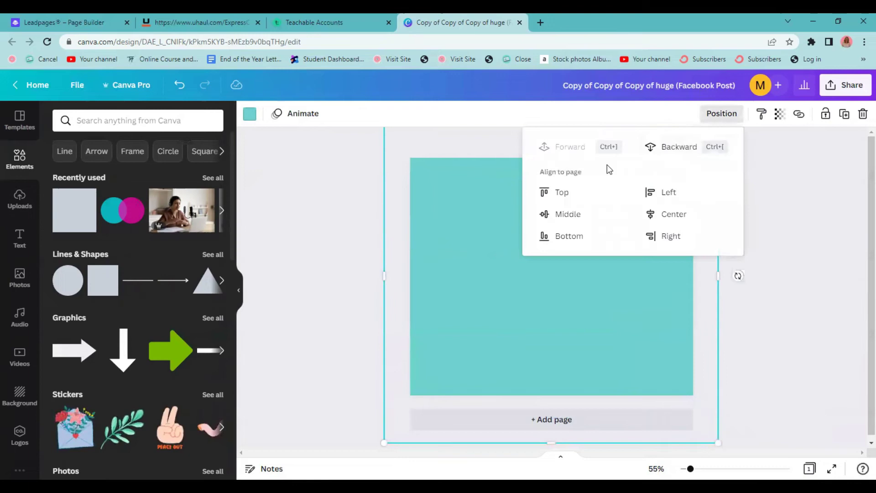
click(679, 148)
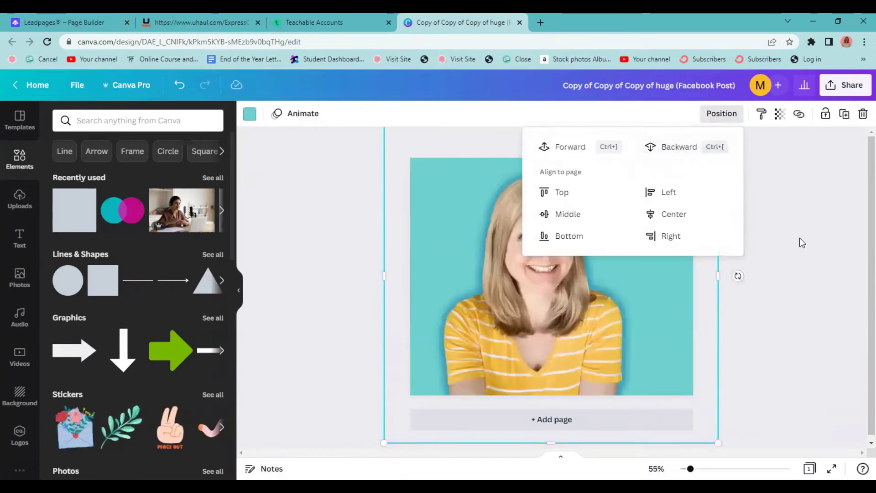
key(Escape)
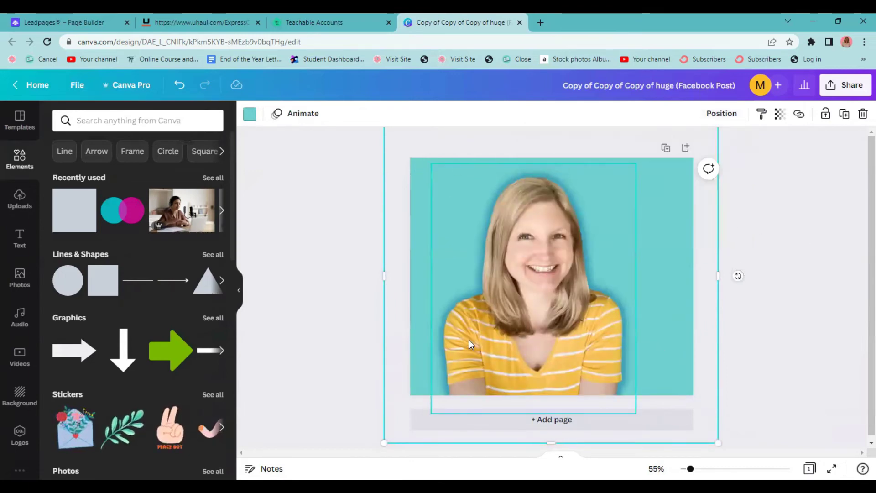
click(246, 113)
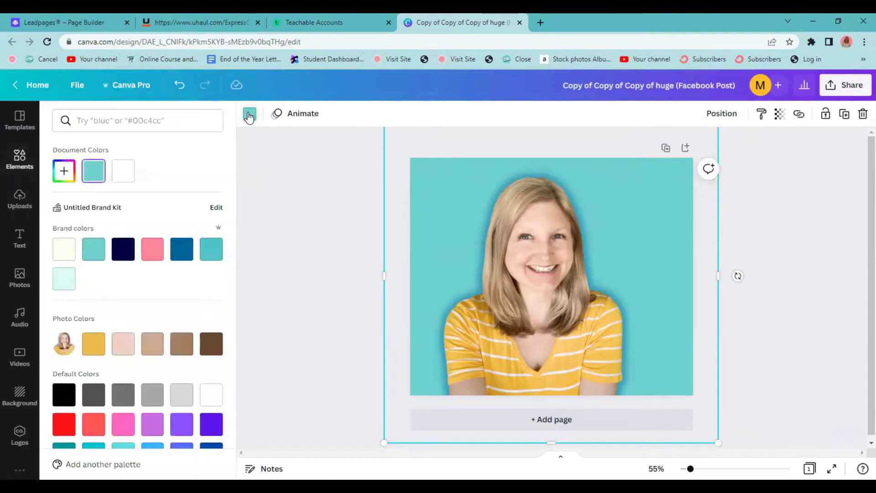
click(64, 171)
drag(132, 206, 81, 202)
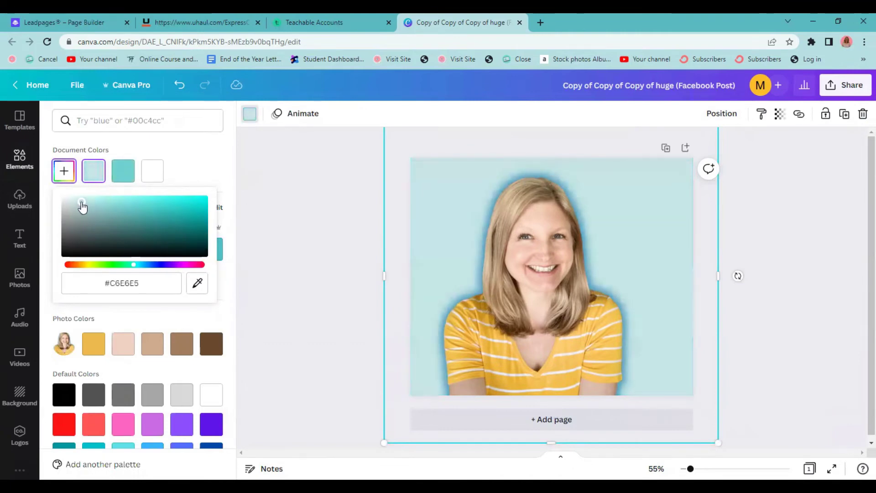
click(218, 170)
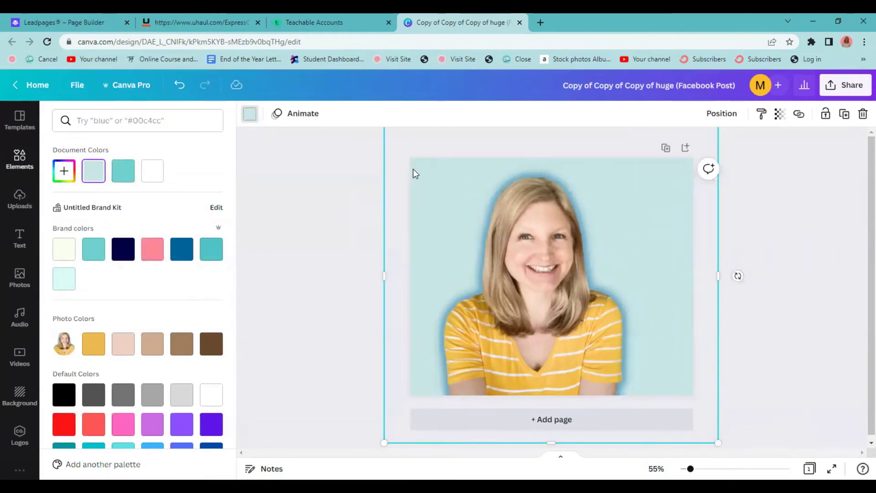
key(ctrl+z)
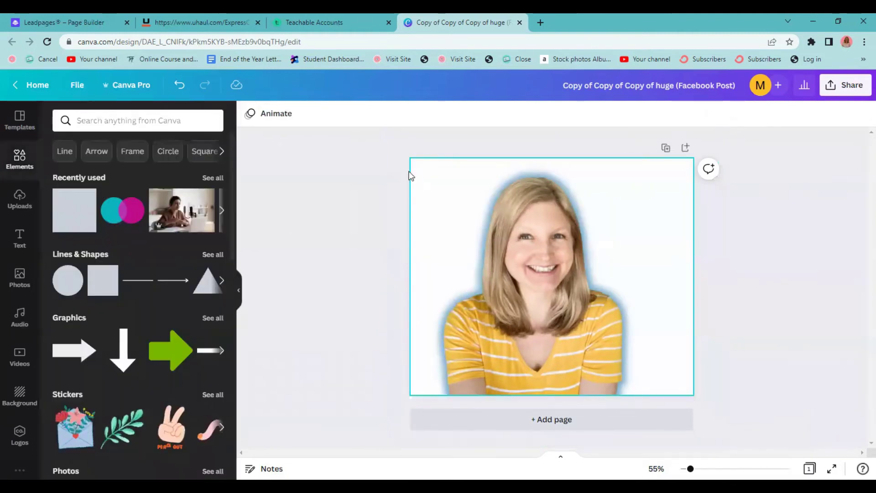
Try a pink gradient and teal wood-plank page background, then settle on solid peach.
click(19, 397)
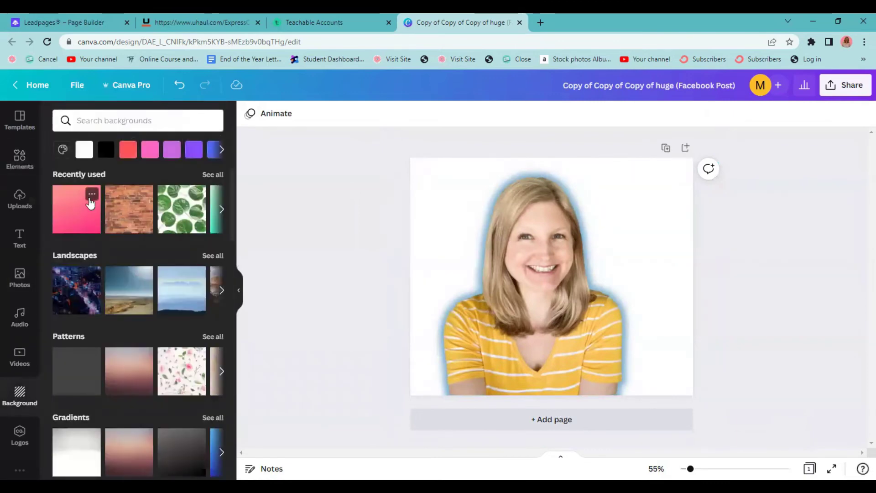
click(213, 175)
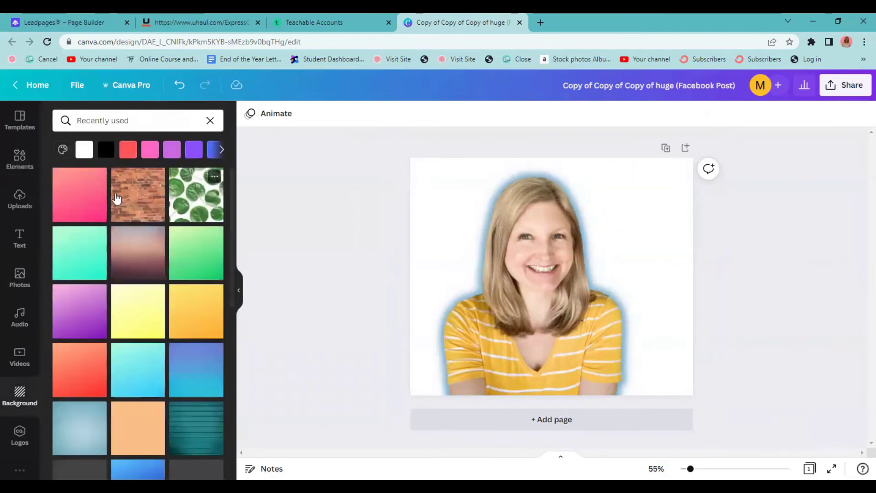
click(75, 201)
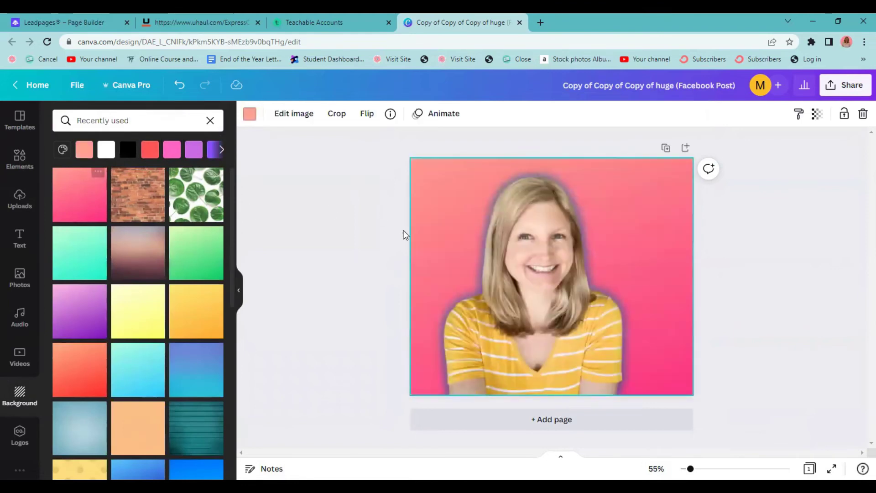
click(186, 441)
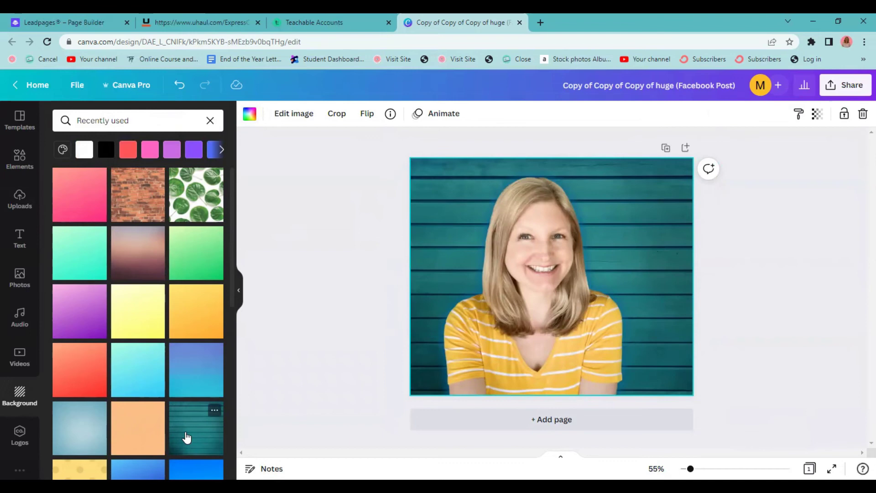
click(134, 433)
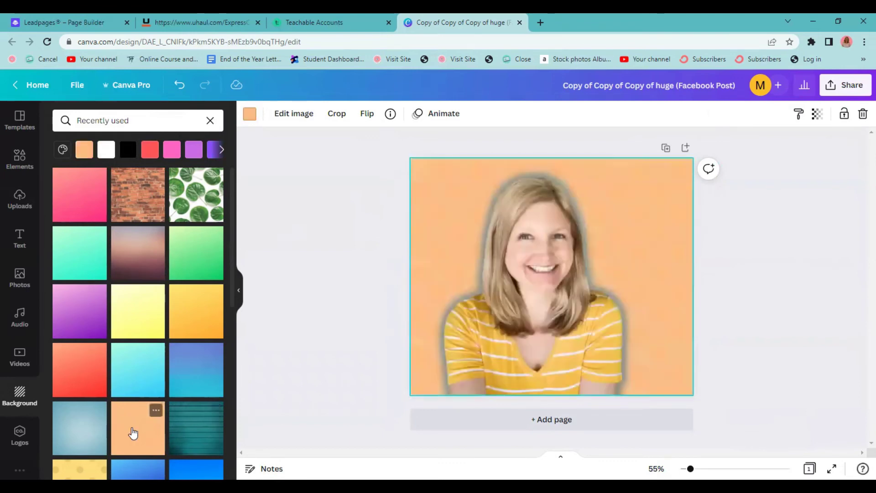